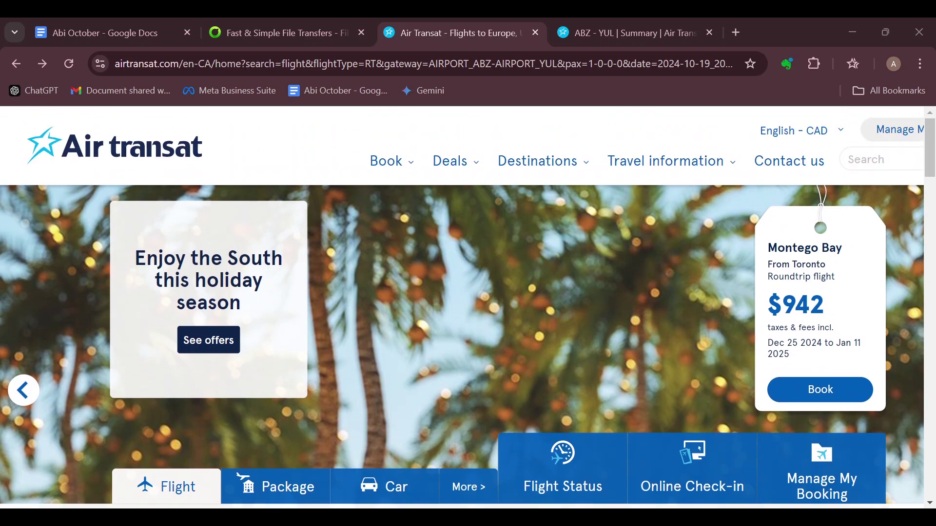
Step: Open the Manage My Booking page from the Air Transat home page
scroll(468, 312, "down", 2)
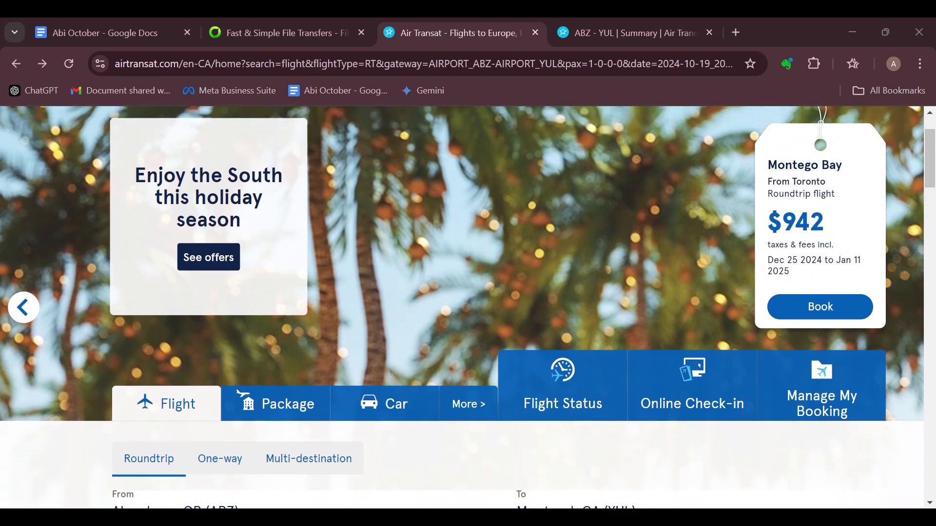
scroll(468, 312, "up", 2)
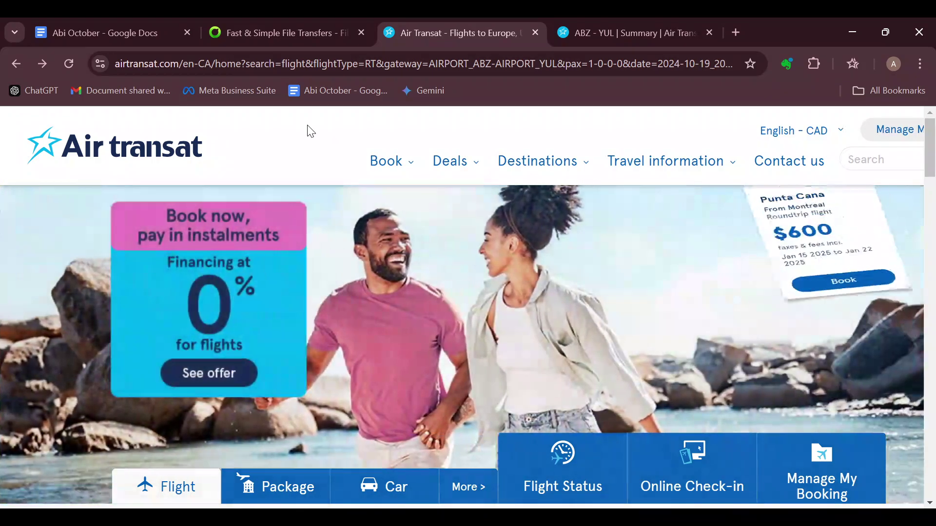
scroll(310, 132, "down", 3)
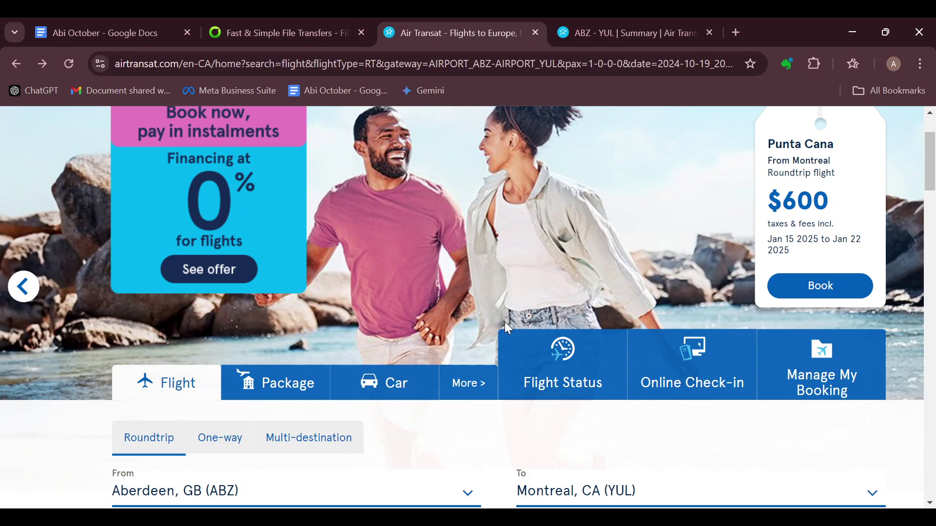
scroll(505, 326, "up", 2)
scroll(507, 327, "down", 5)
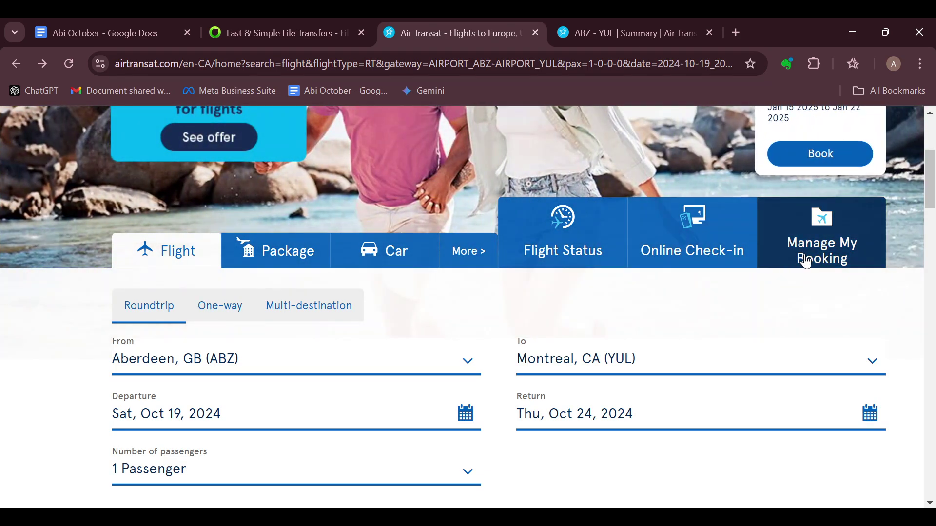
left_click(807, 262)
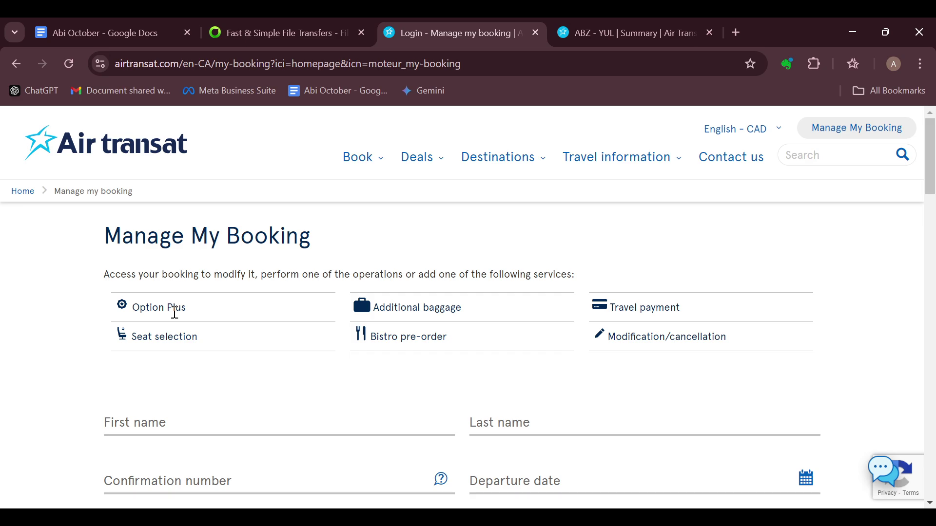
Step: Examine the listed booking services and the form's first name, last name, confirmation number and departure date fields
left_click_drag(175, 313, 479, 317)
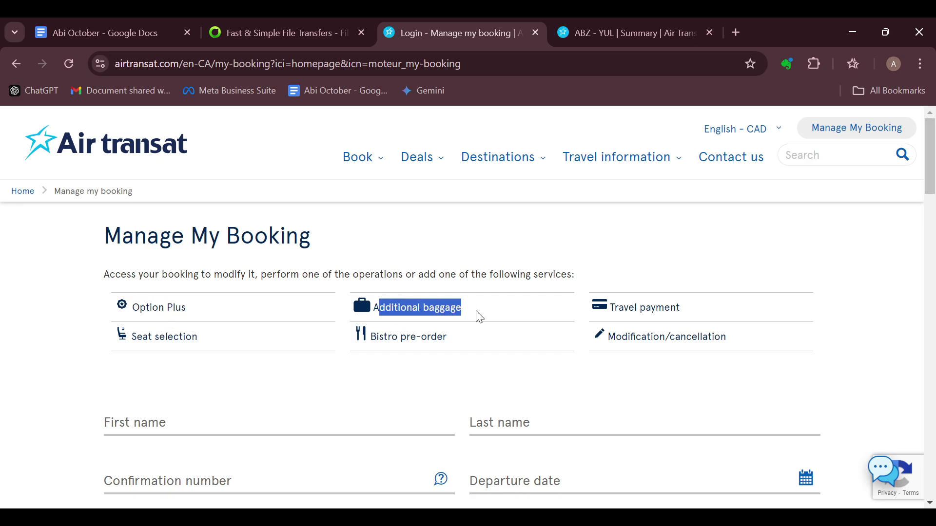
scroll(480, 317, "down", 2)
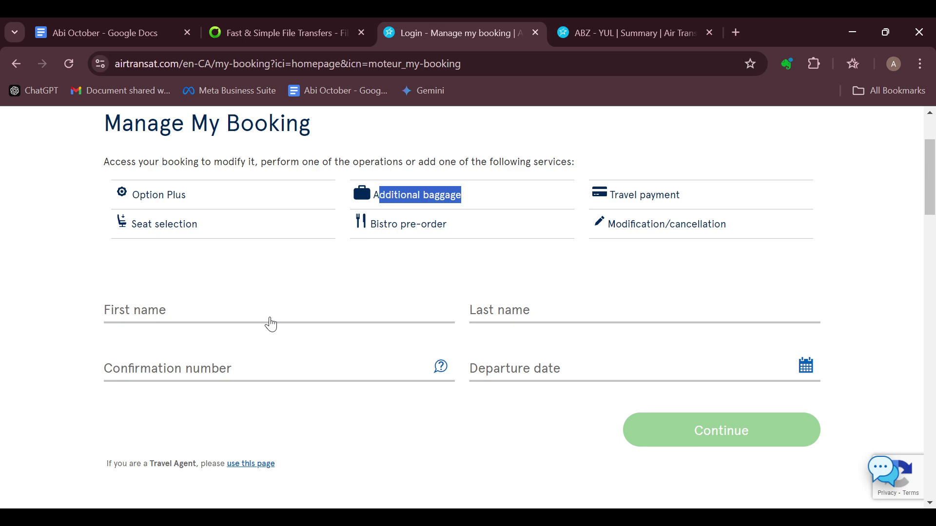
left_click(271, 324)
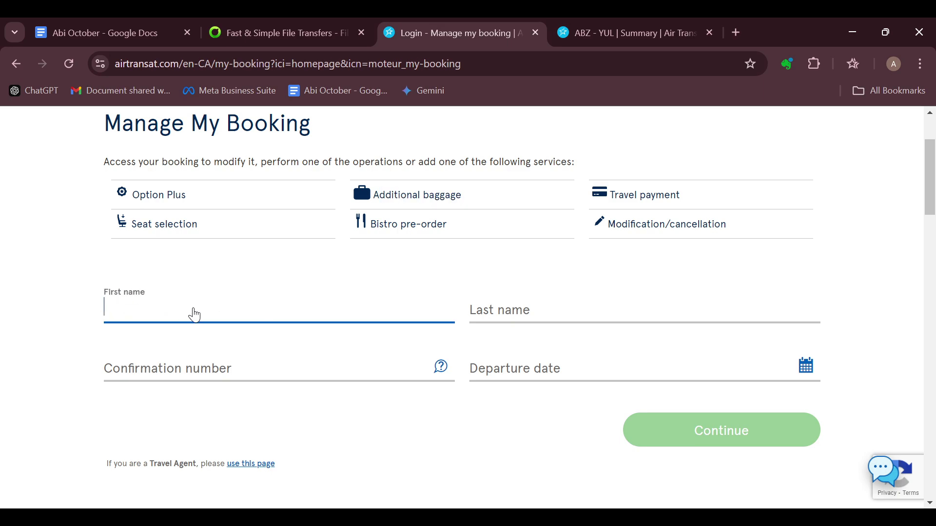
left_click(667, 289)
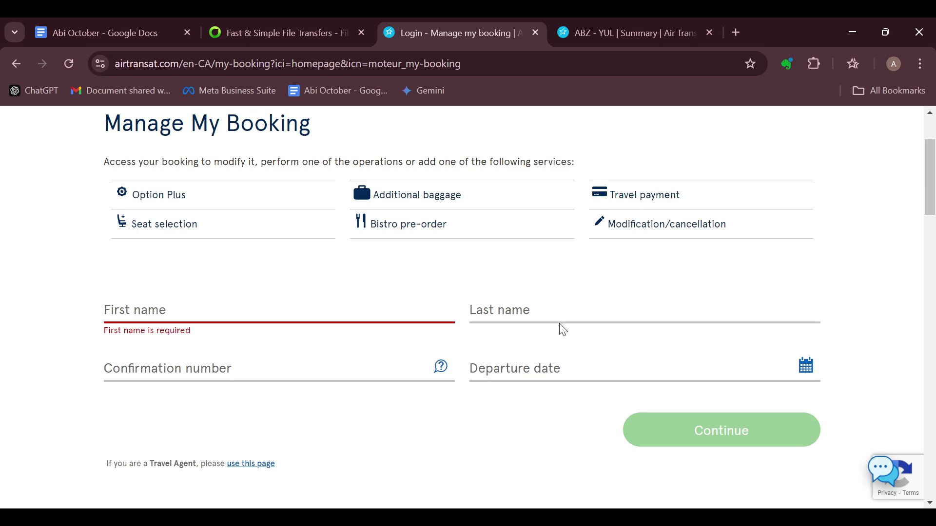
left_click(501, 324)
left_click(369, 347)
left_click(302, 367)
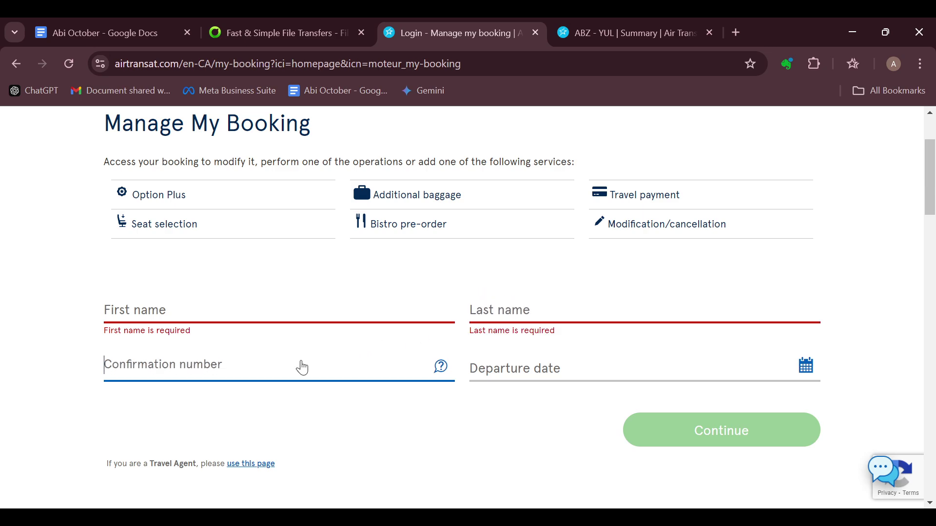
left_click(552, 363)
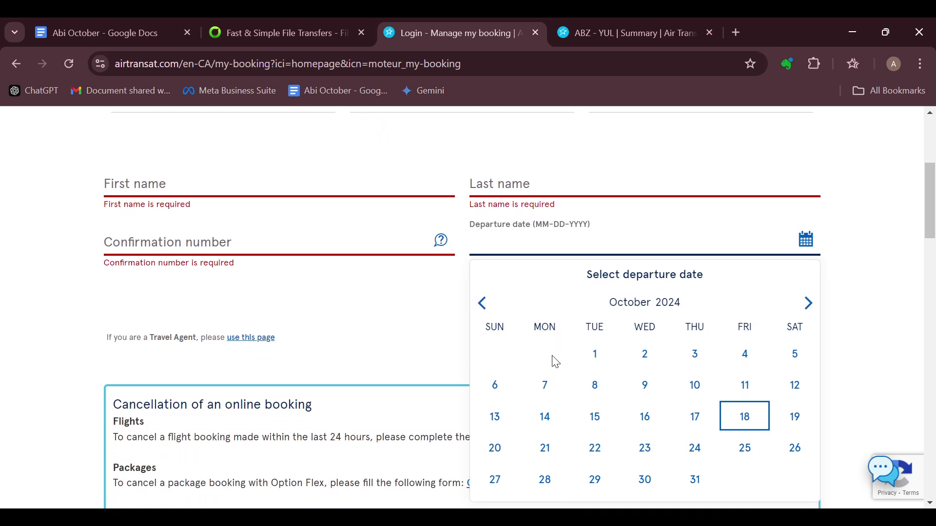
left_click(405, 309)
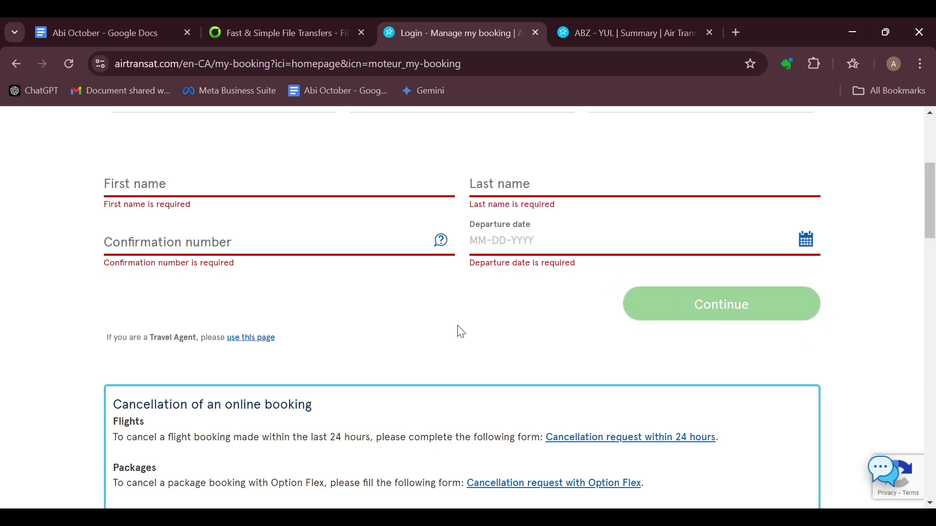
scroll(460, 332, "up", 3)
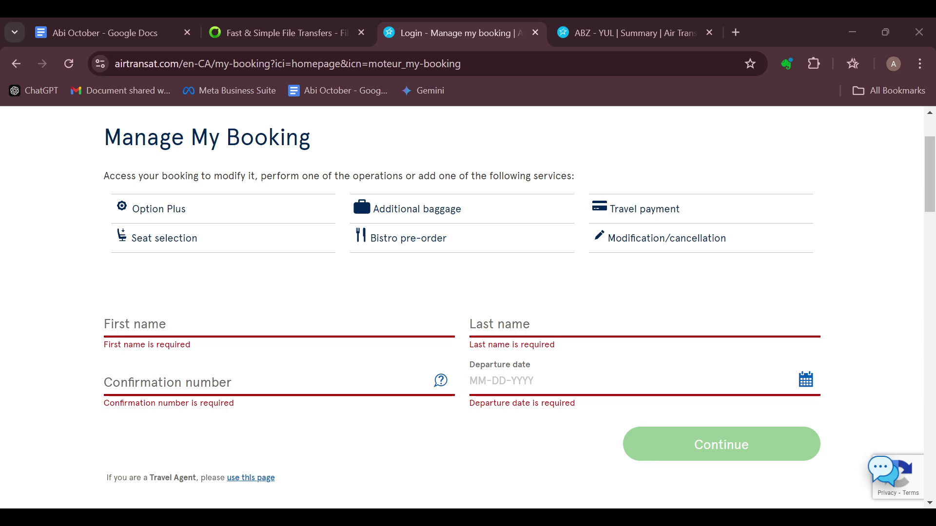
scroll(468, 308, "down", 3)
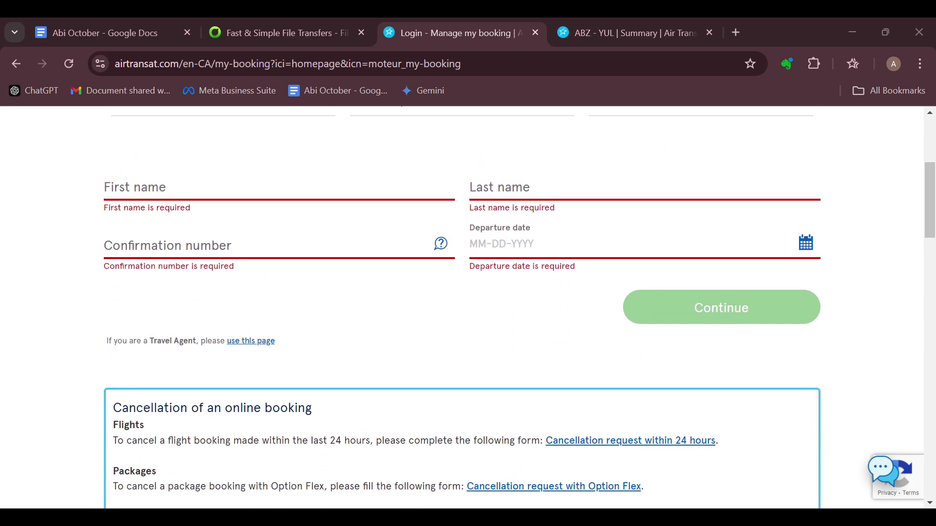
scroll(468, 307, "up", 2)
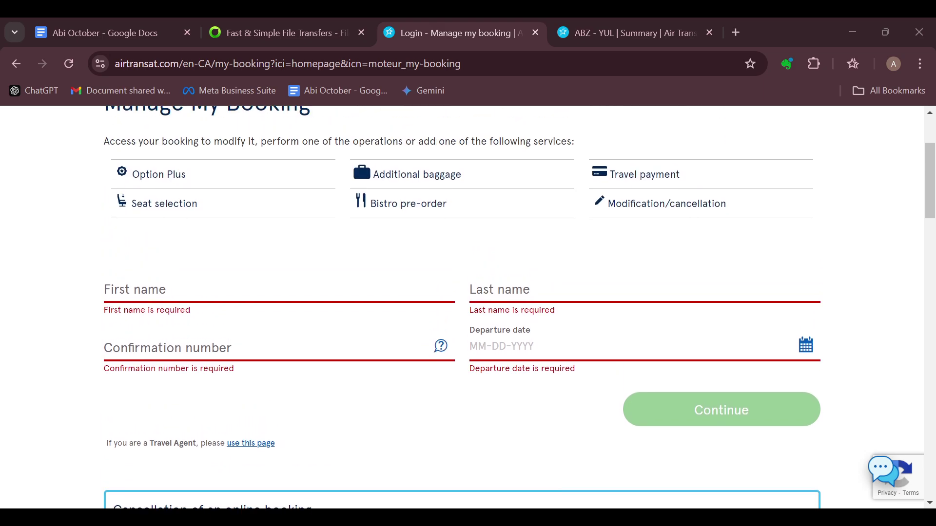
scroll(468, 307, "up", 3)
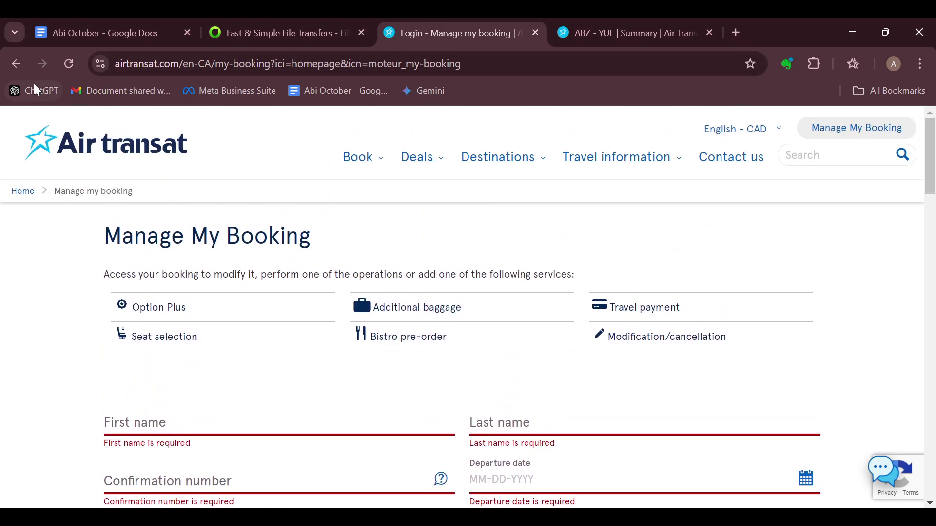
Step: Return to the home page and continue the Aberdeen–Montreal roundtrip search for one passenger to connectair
left_click(19, 65)
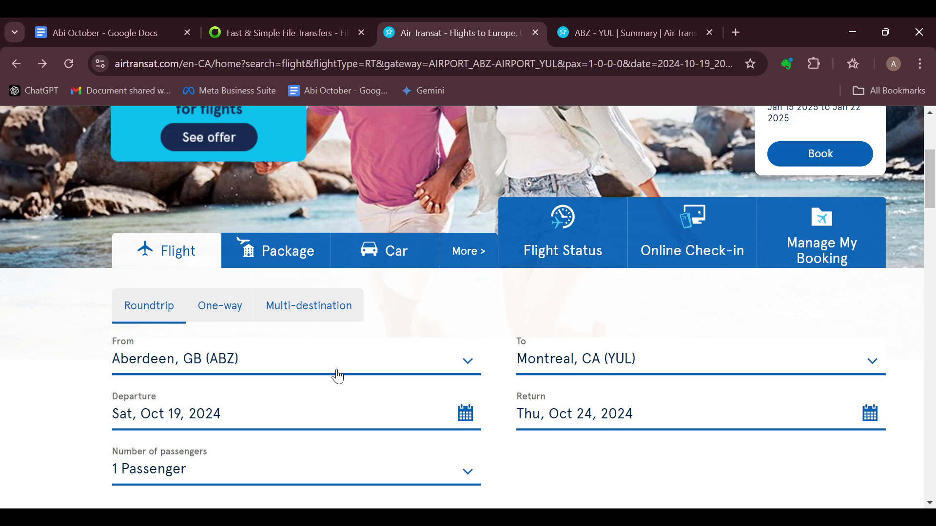
scroll(335, 374, "down", 1)
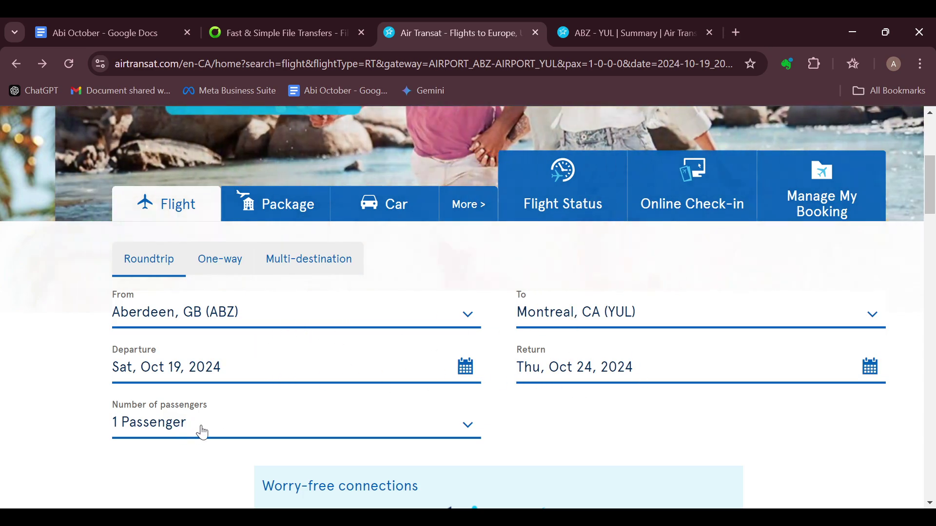
scroll(223, 427, "down", 5)
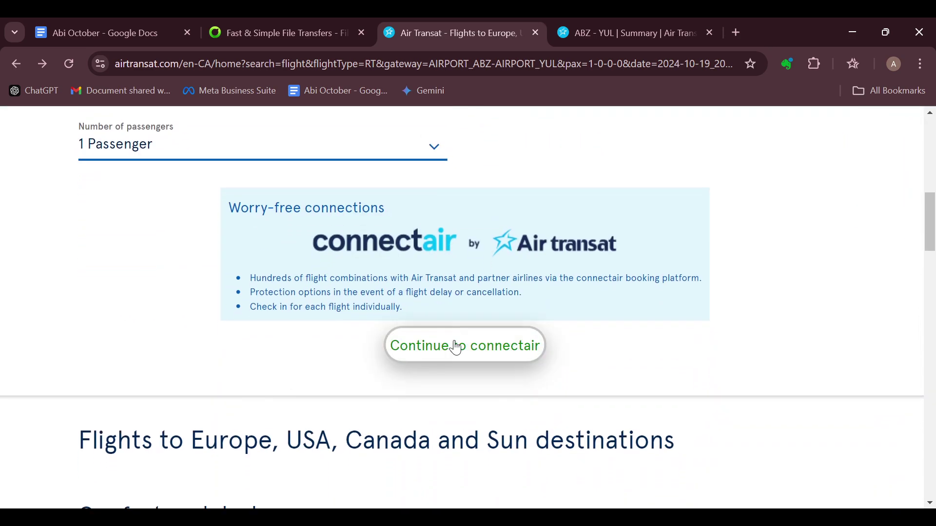
left_click(457, 348)
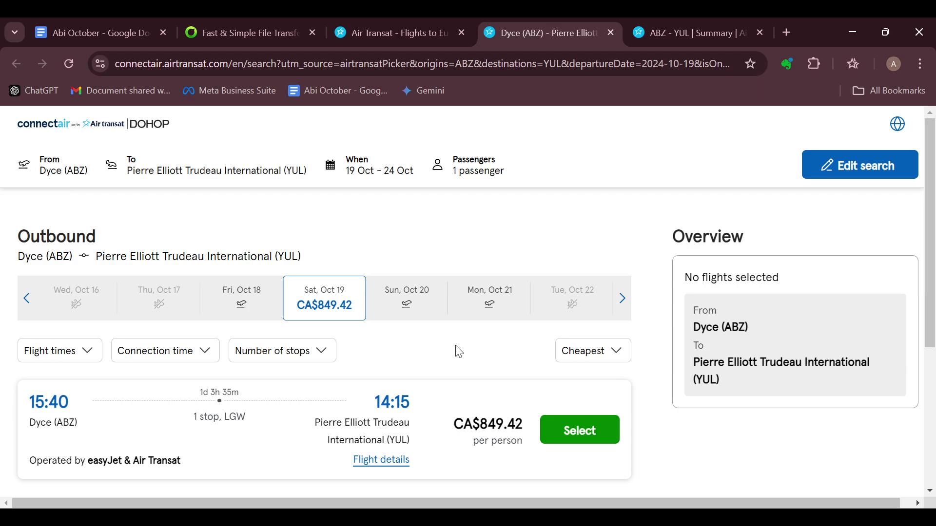
Step: View the itinerary details of the 15:40 outbound flight from Aberdeen to Montreal, and close them
scroll(459, 351, "down", 4)
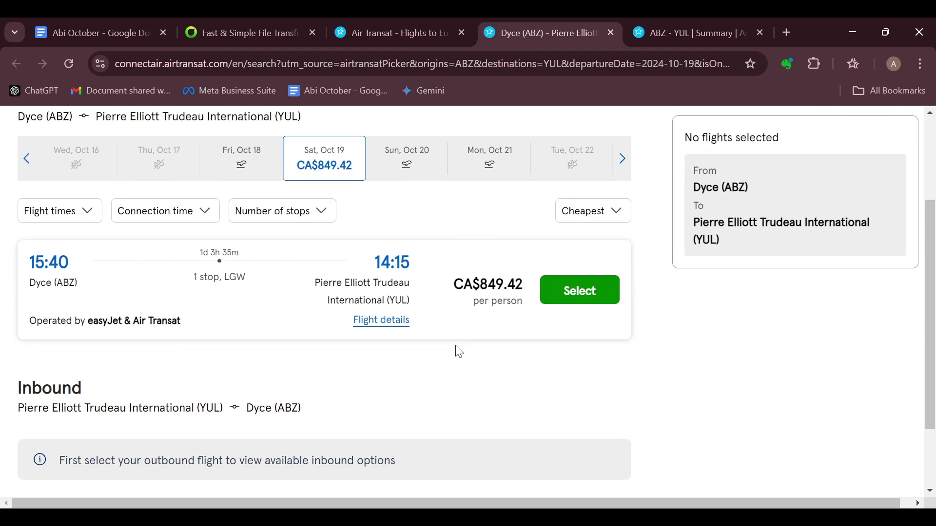
left_click(273, 256)
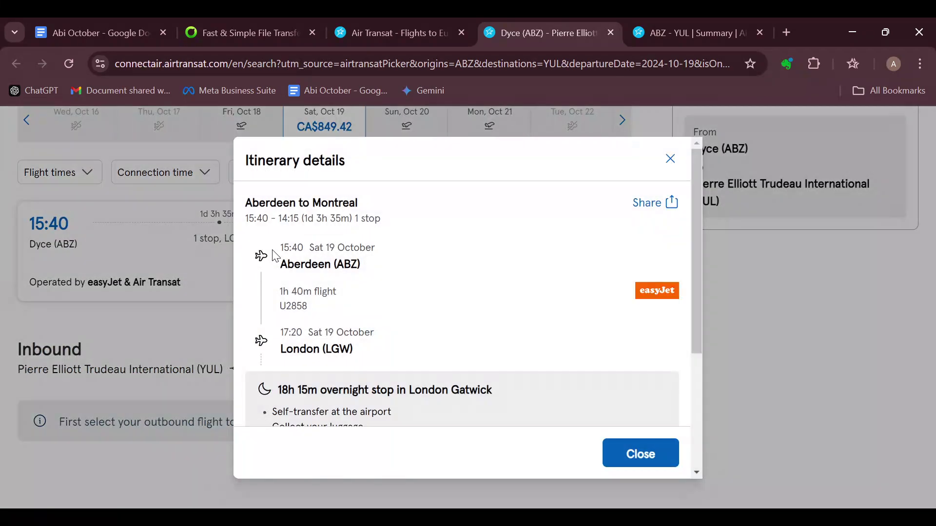
left_click(637, 460)
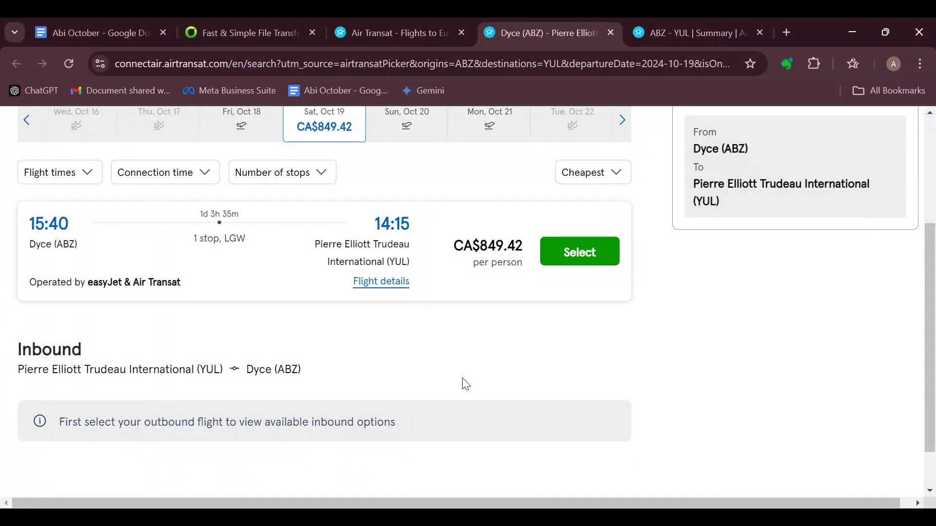
Step: Select the 15:40 outbound flight and the 22:05 inbound flight arriving at 21:30
scroll(465, 384, "down", 1)
left_click(576, 196)
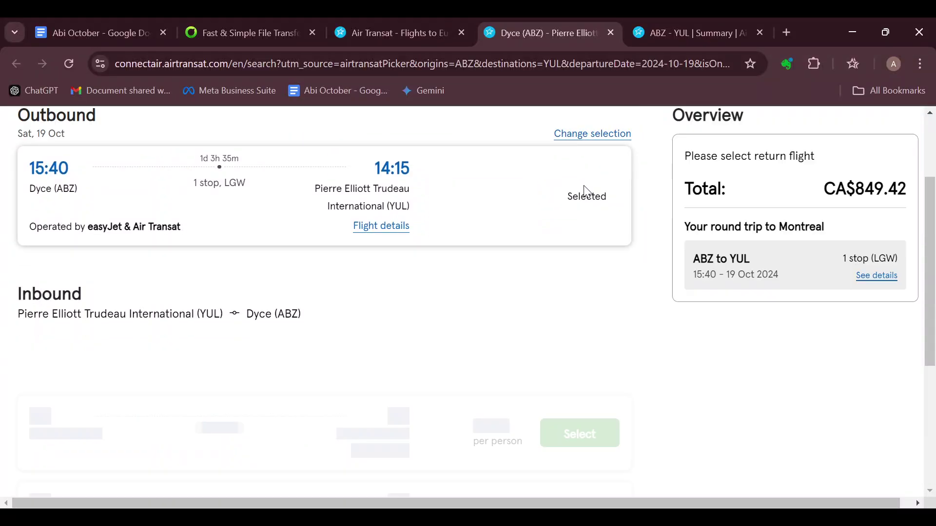
scroll(536, 244, "down", 5)
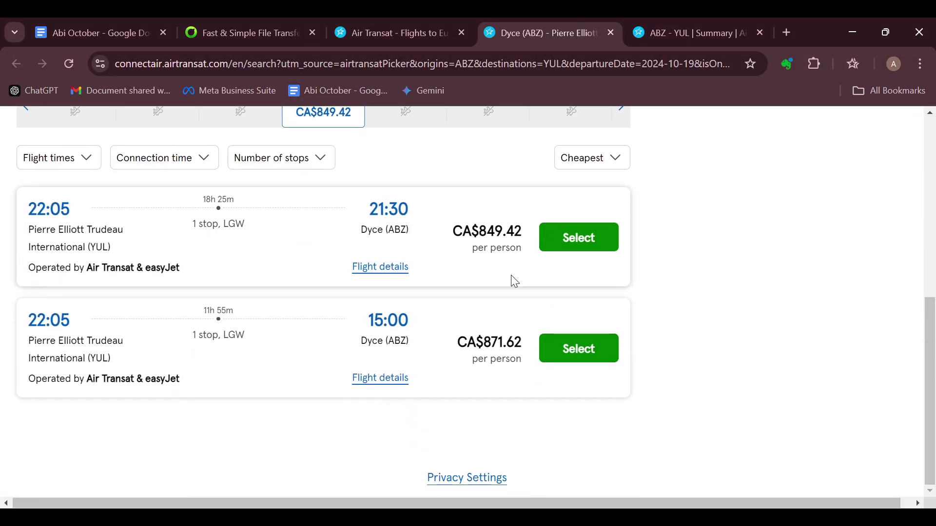
left_click(580, 238)
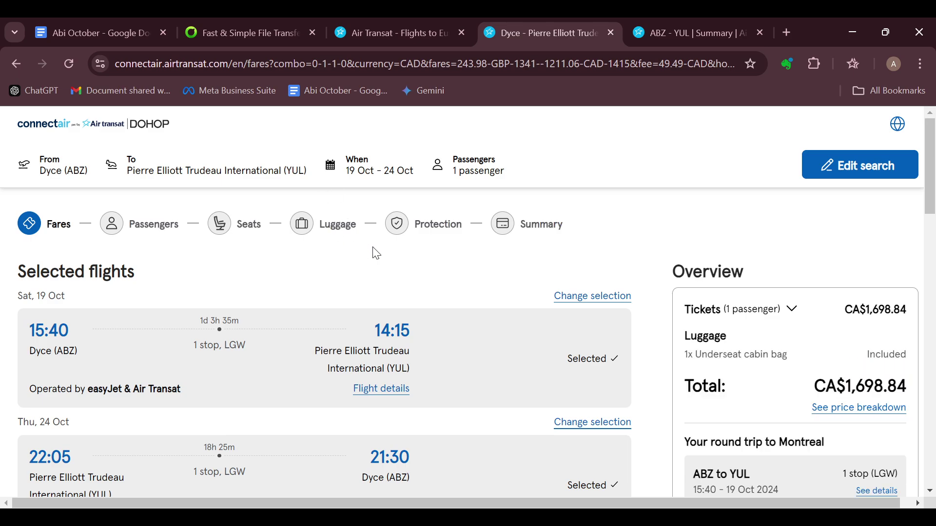
Step: Review the selected flights and fare options, and continue to the passenger details with the preselected fares
scroll(361, 254, "down", 1)
scroll(355, 256, "down", 13)
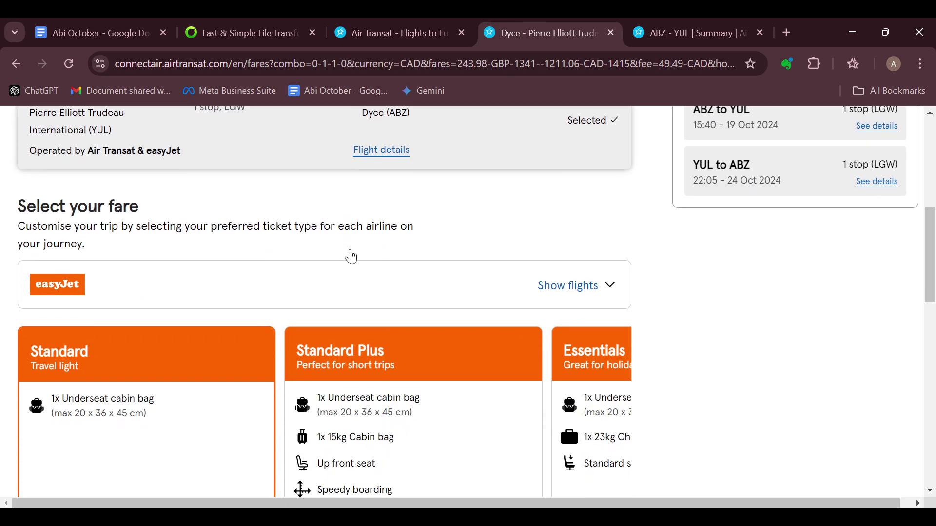
scroll(354, 256, "down", 9)
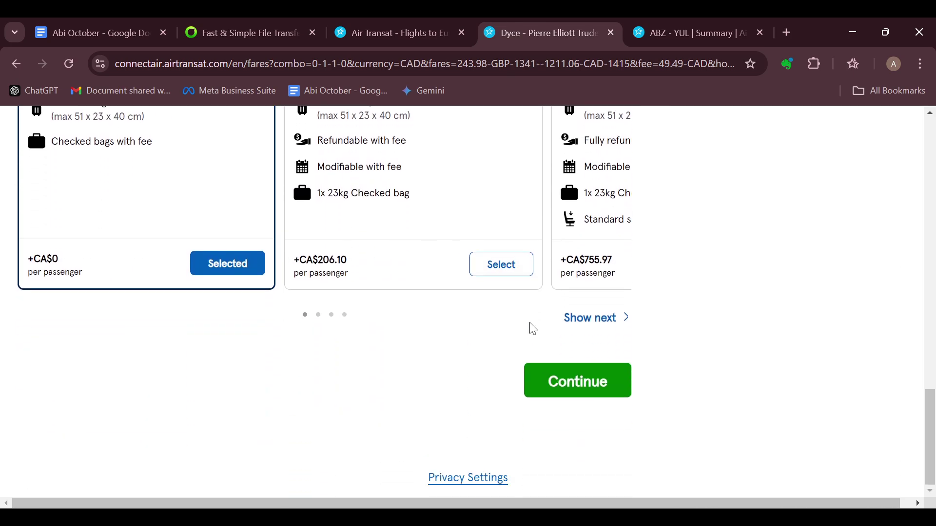
scroll(533, 329, "up", 8)
scroll(533, 329, "up", 6)
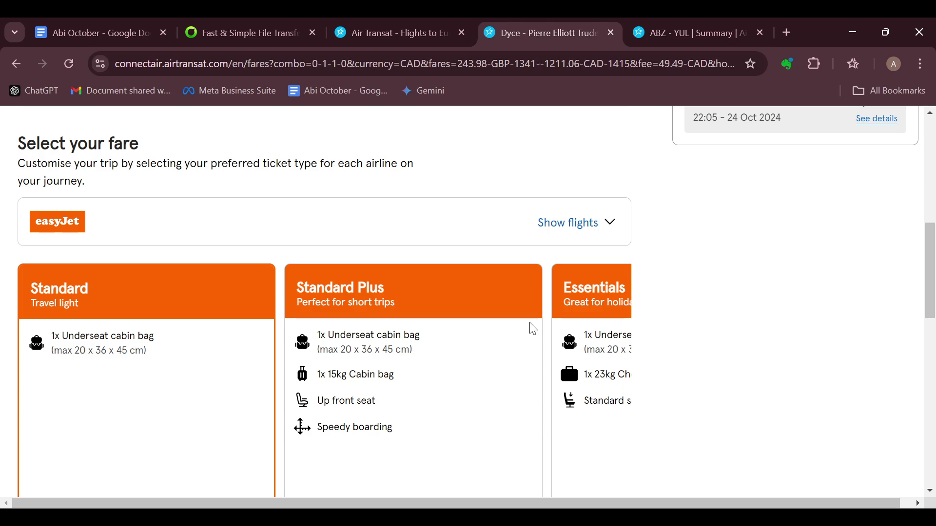
scroll(534, 329, "up", 9)
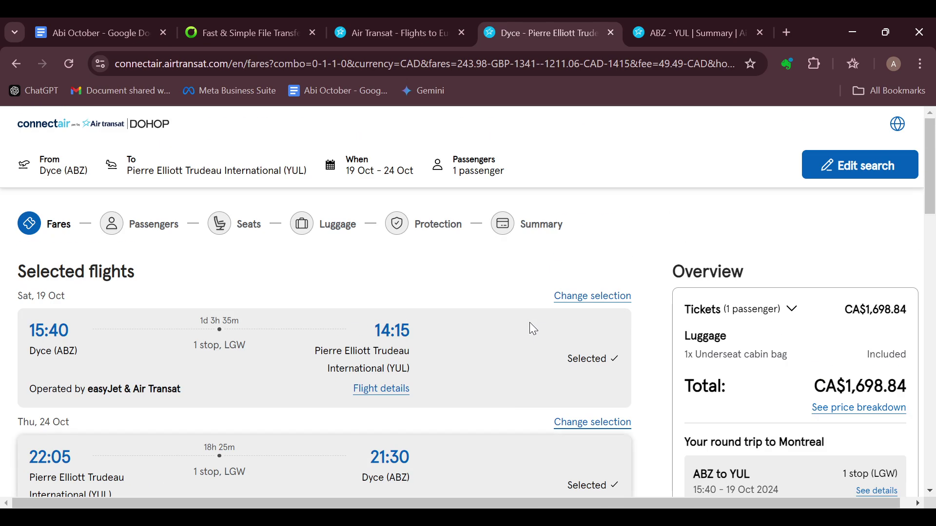
scroll(534, 329, "down", 3)
scroll(534, 329, "down", 10)
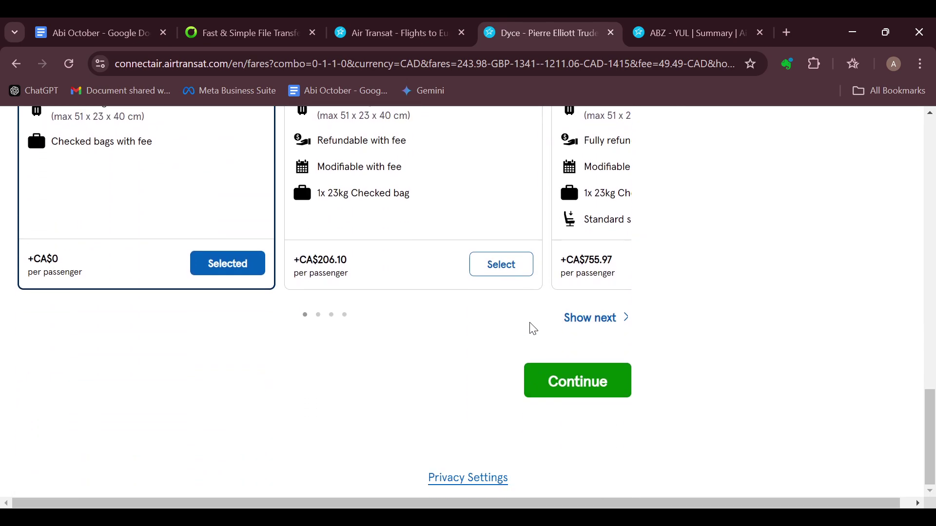
left_click(594, 387)
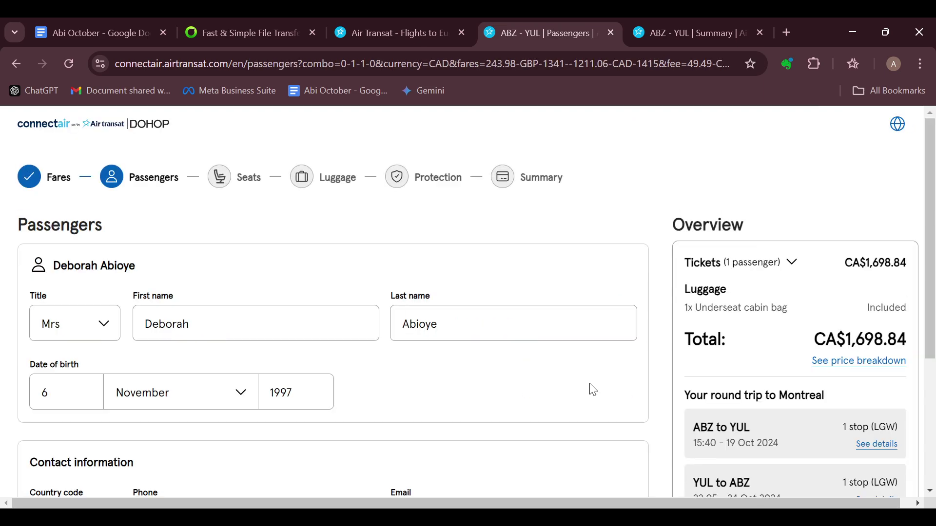
Step: Review the prefilled passenger and contact information and continue to seat selection
scroll(291, 365, "down", 2)
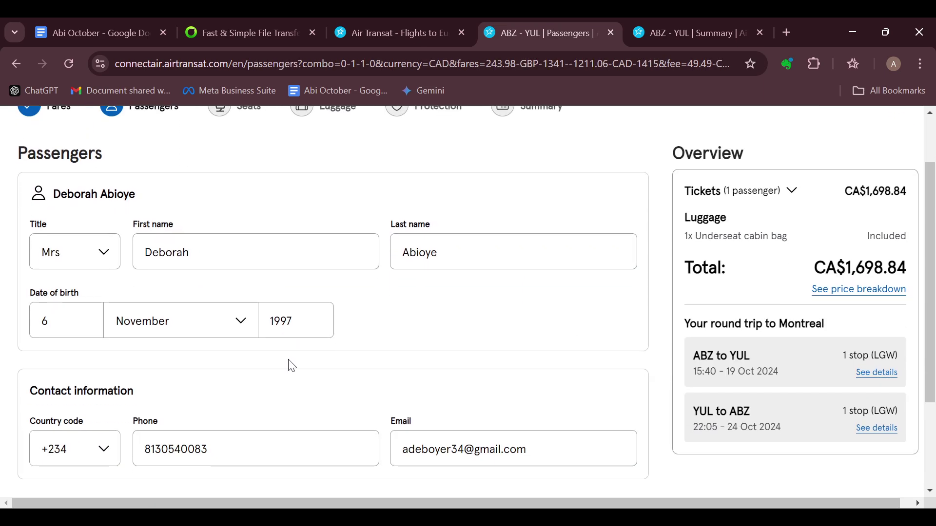
scroll(291, 365, "down", 3)
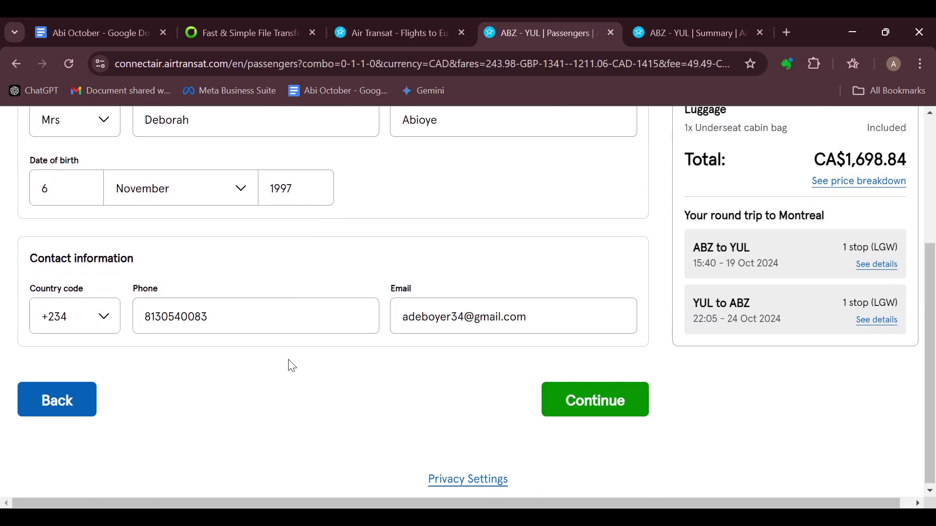
left_click(618, 399)
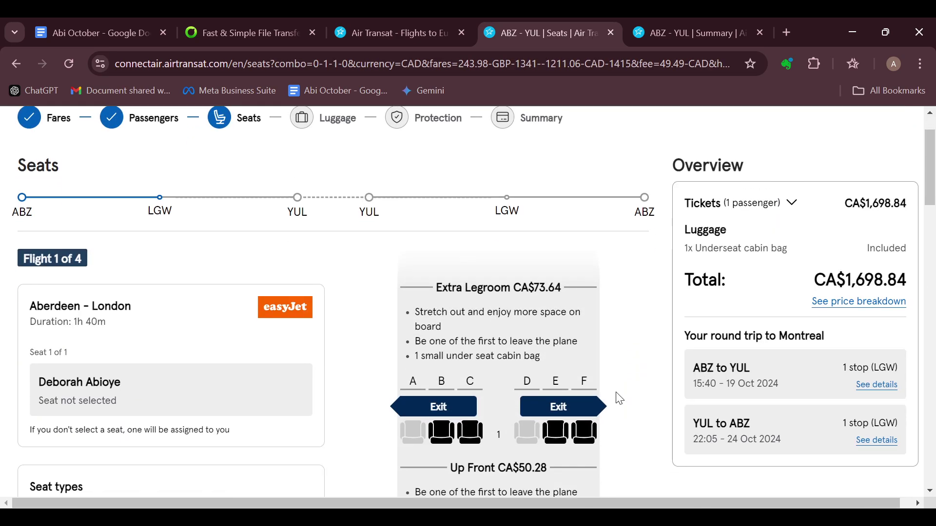
Step: Advance past the Aberdeen to London flight without choosing a seat, and skip seat selection for the remaining flights
scroll(619, 399, "down", 15)
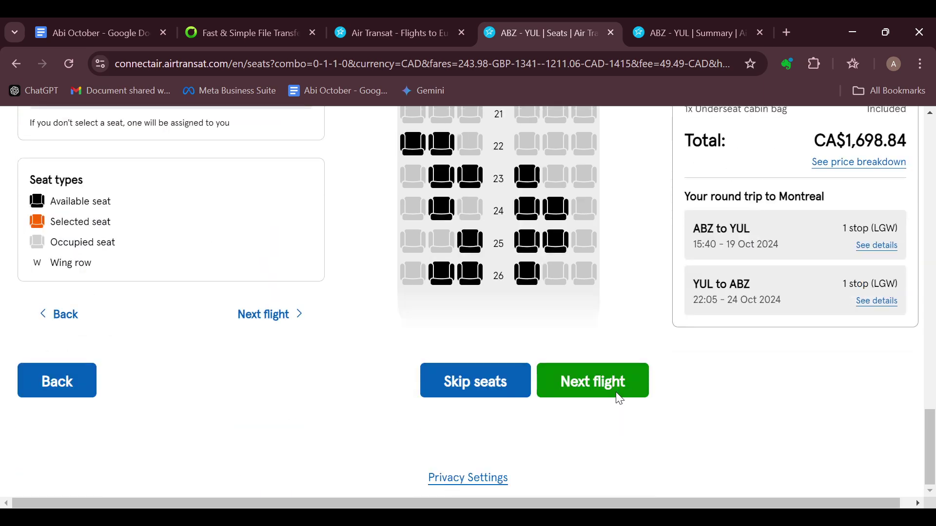
left_click(619, 399)
scroll(619, 399, "down", 4)
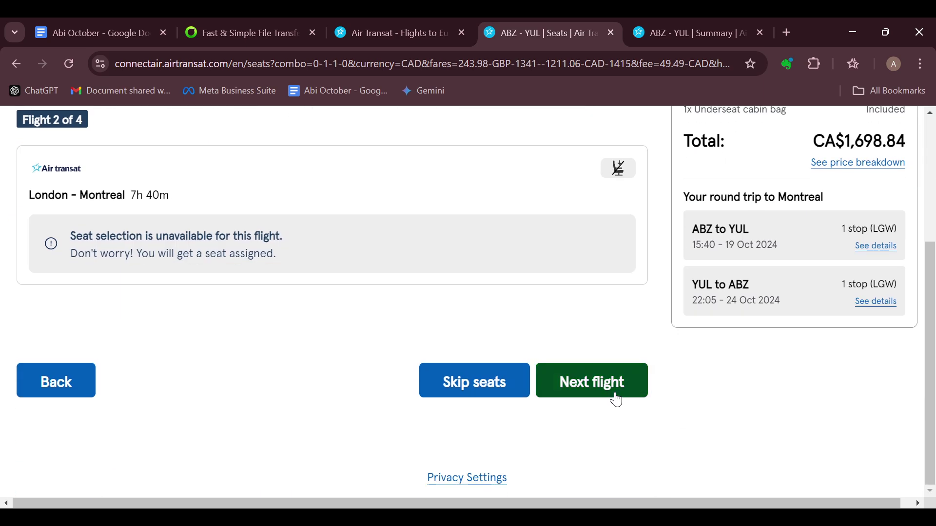
left_click(463, 400)
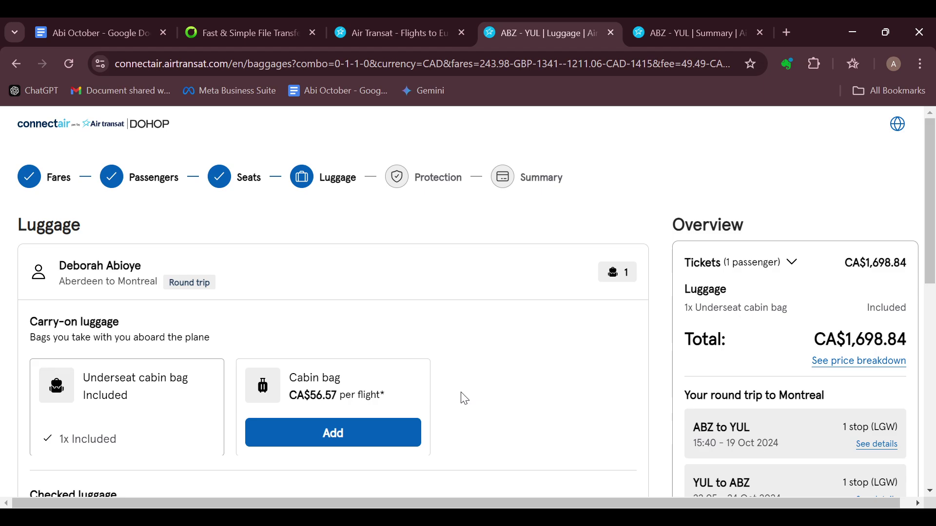
Step: Add one cabin bag and one 23kg checked bag to the round trip, and continue to the protection options
scroll(465, 399, "down", 2)
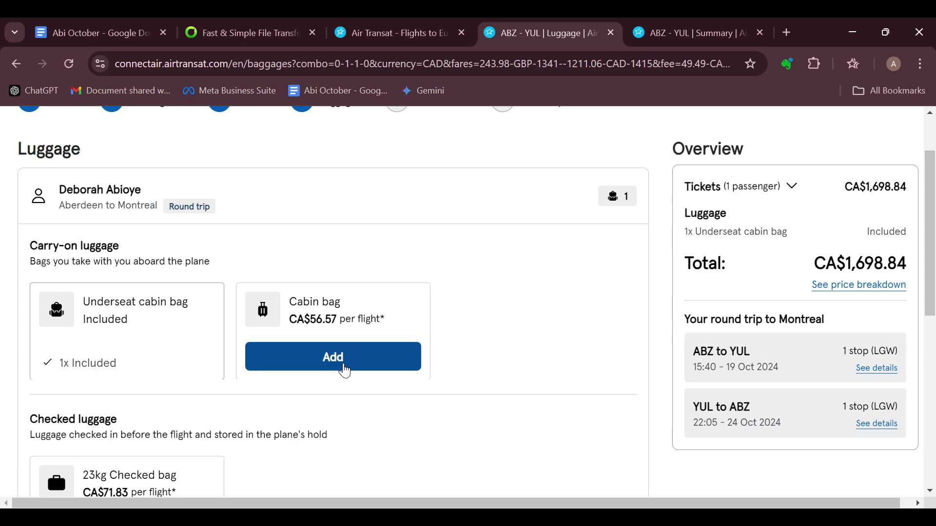
left_click(345, 370)
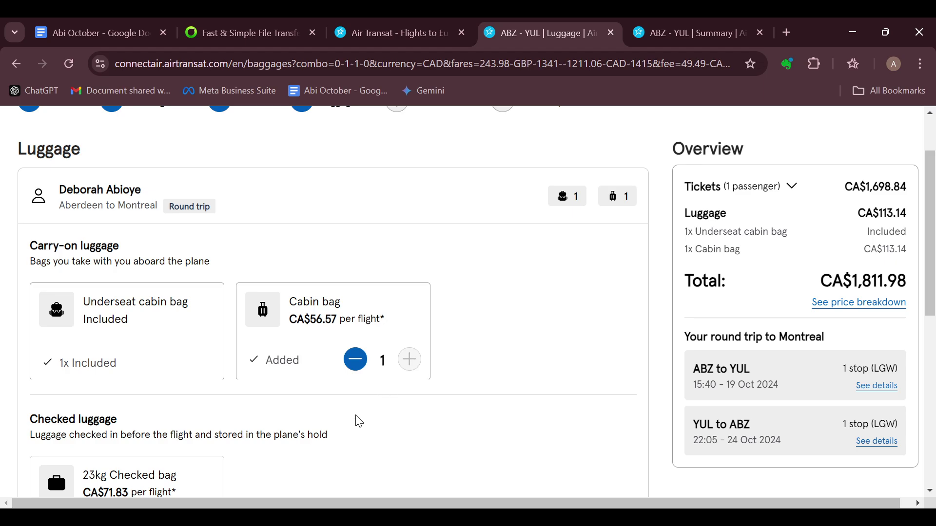
scroll(358, 420, "down", 3)
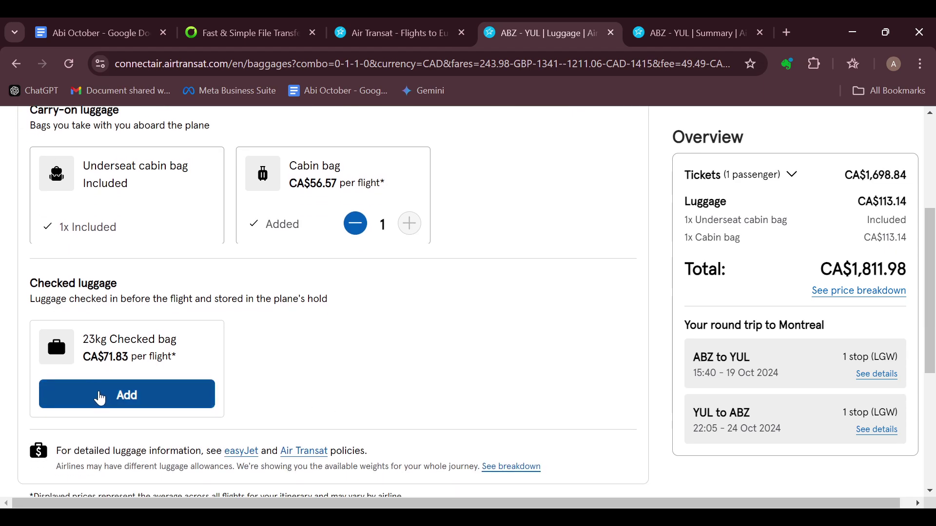
left_click(100, 398)
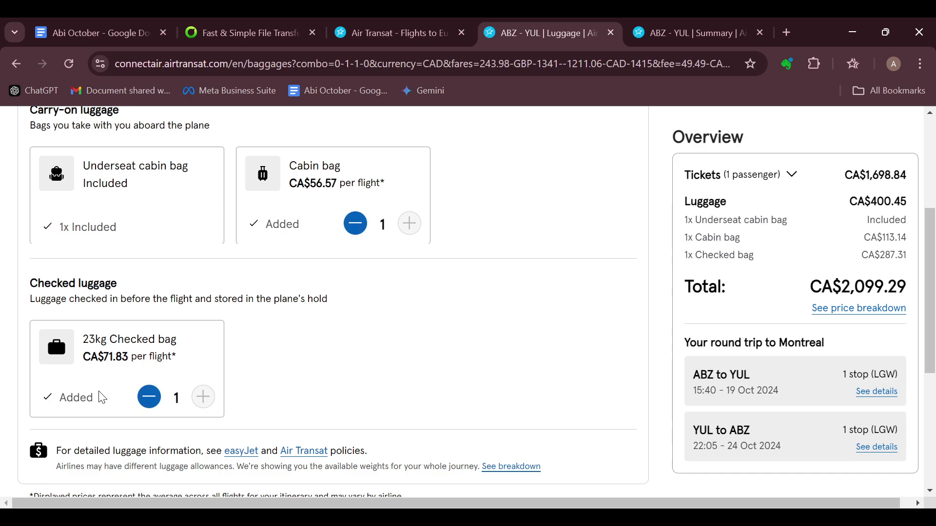
scroll(100, 398, "down", 5)
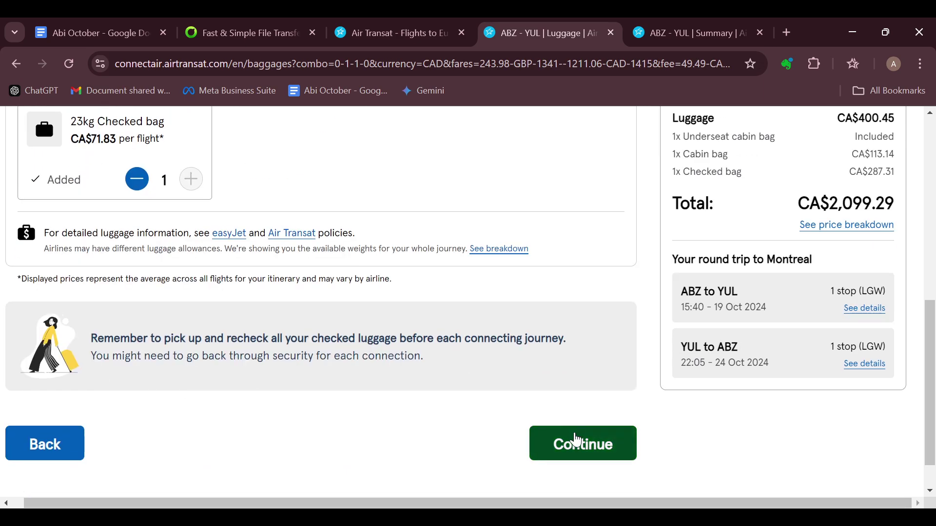
left_click(575, 438)
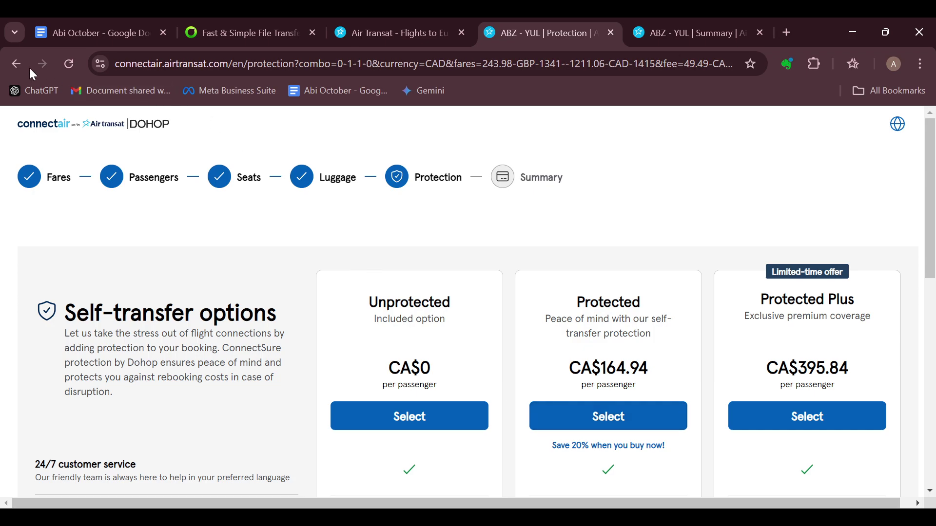
Step: Switch back to the Air Transat homepage and return to its main booking section
left_click(432, 28)
scroll(541, 247, "up", 10)
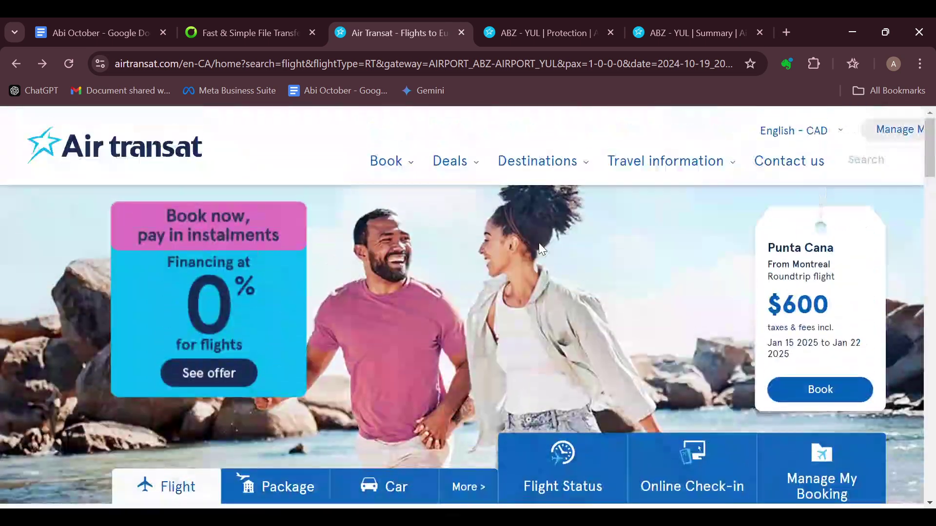